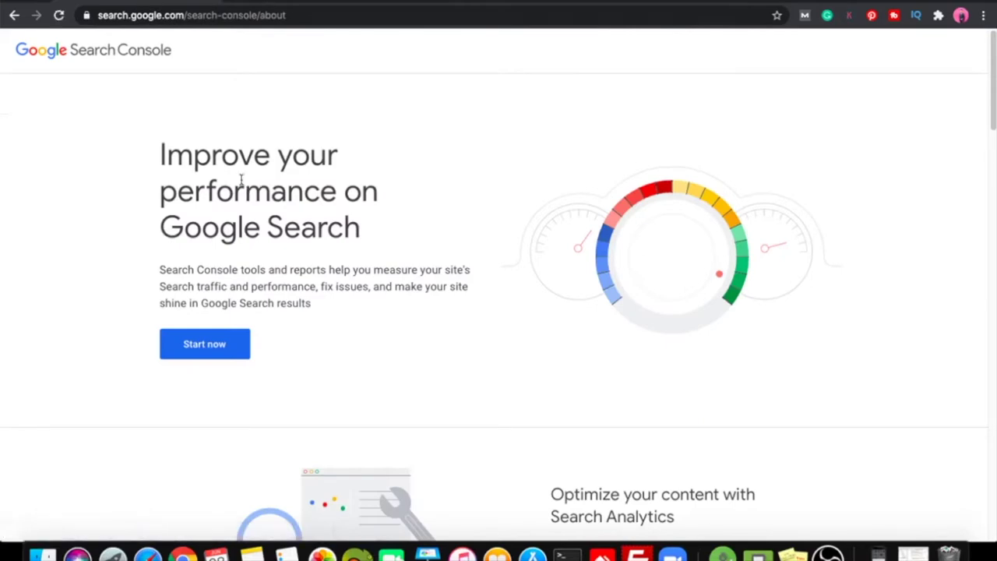
left_click(240, 350)
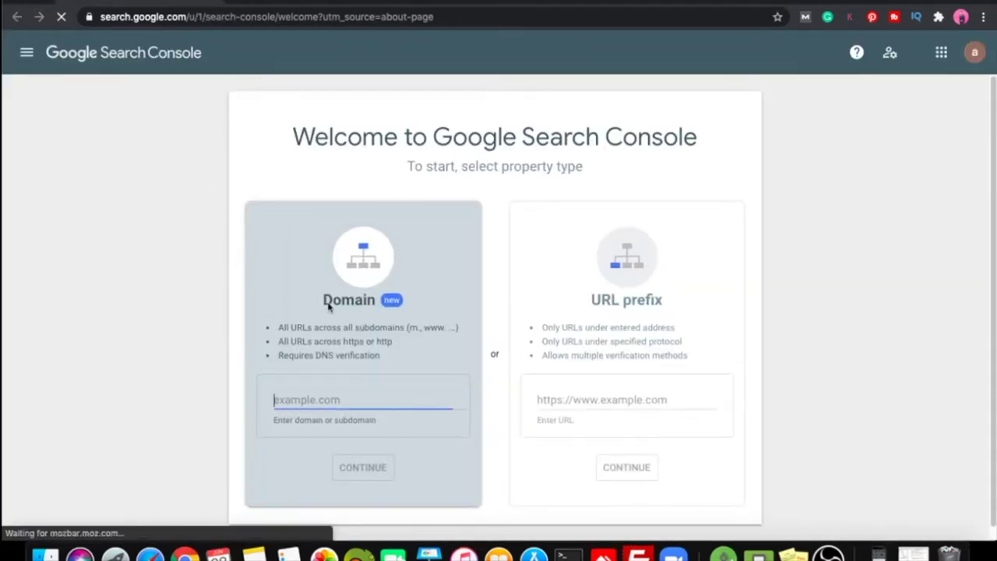
left_click(407, 394)
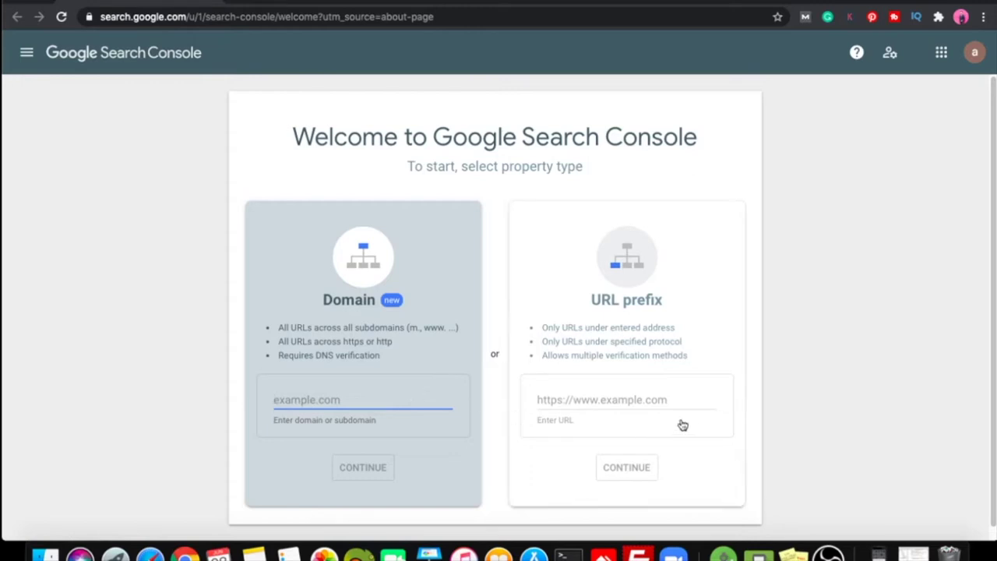
left_click(631, 398)
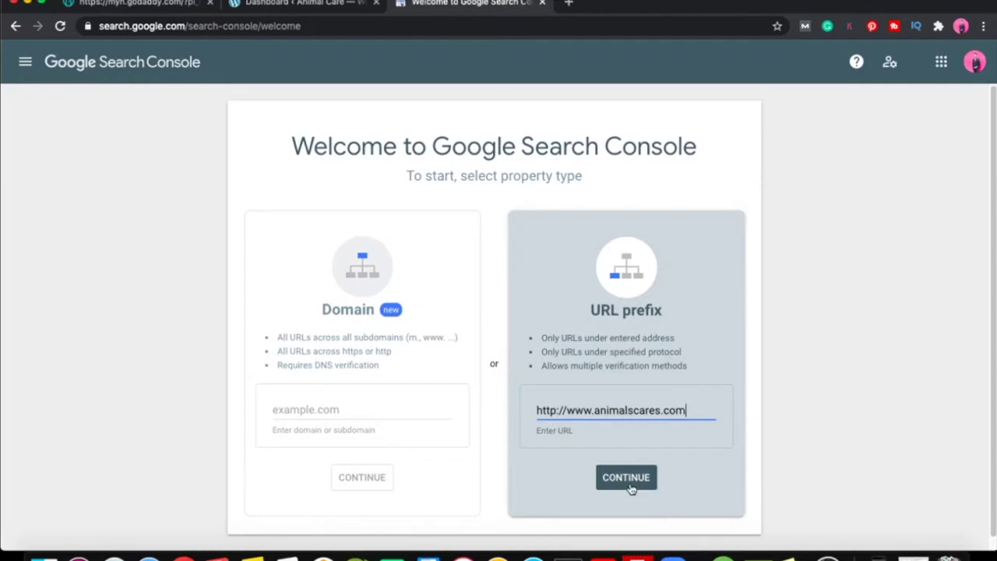
left_click(631, 489)
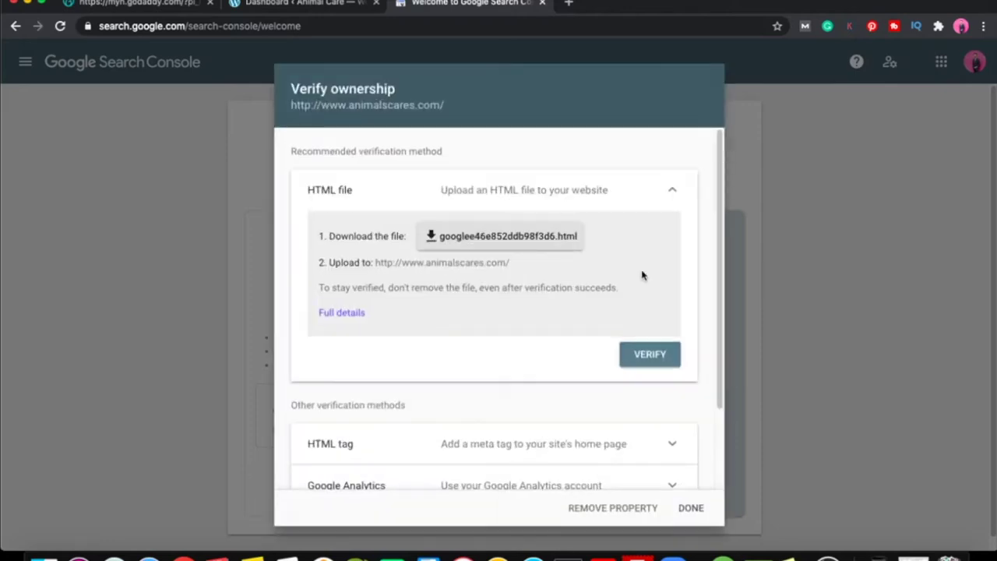
- Review the ownership verification methods: HTML file, HTML tag, Google Analytics, Google Tag Manager and Domain name provider
left_click(669, 188)
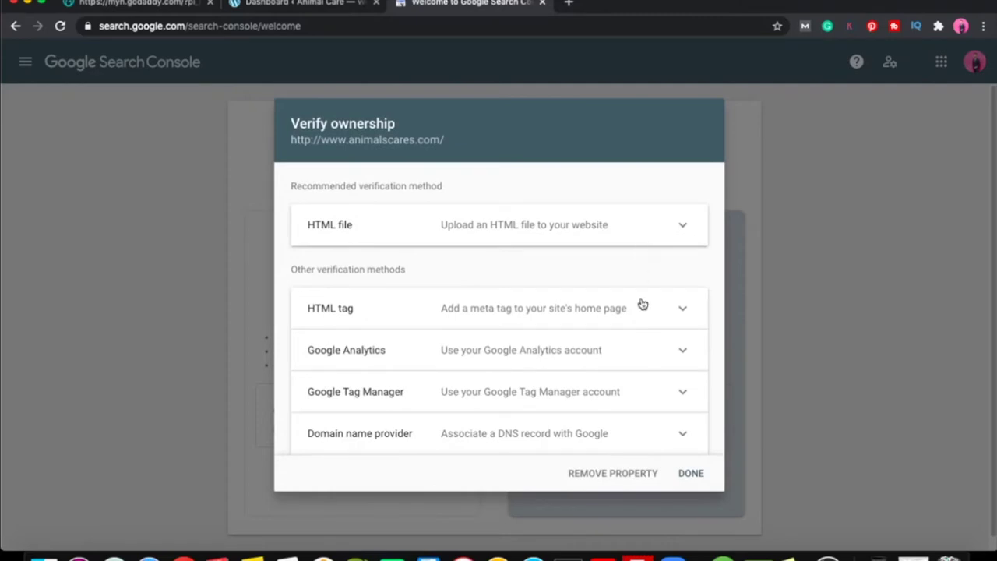
left_click(681, 226)
left_click(675, 184)
left_click(662, 309)
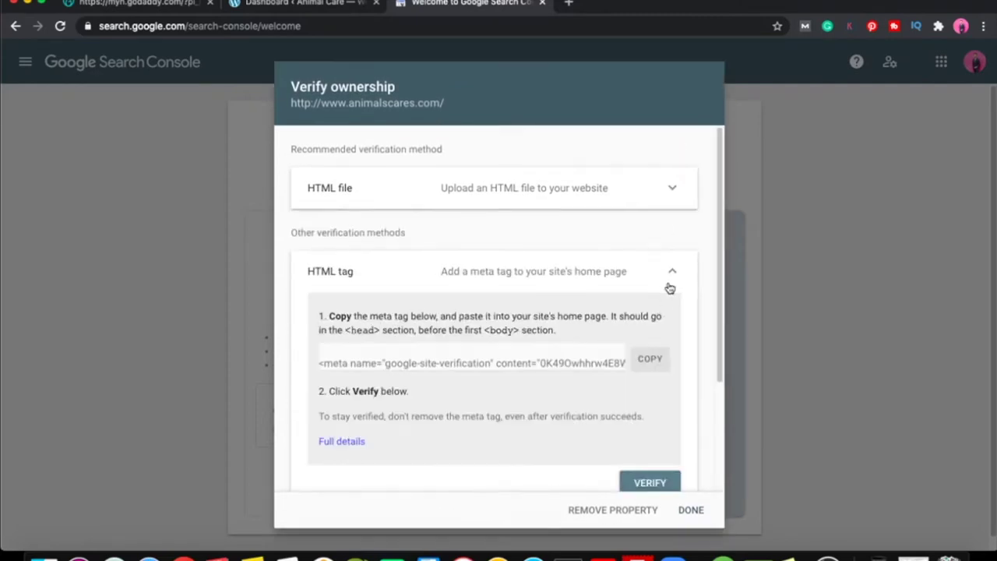
left_click(672, 273)
left_click(655, 351)
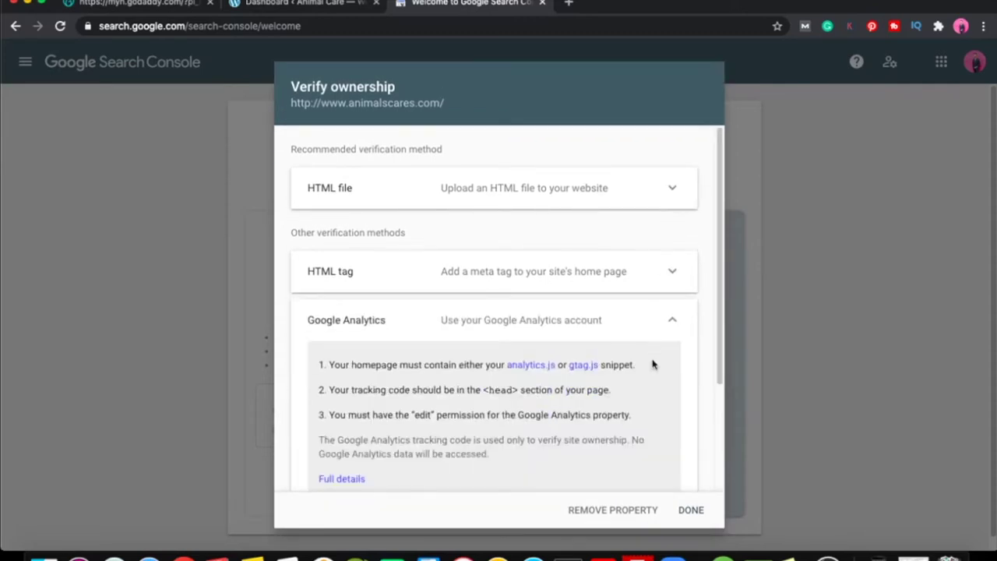
left_click(664, 319)
left_click(662, 388)
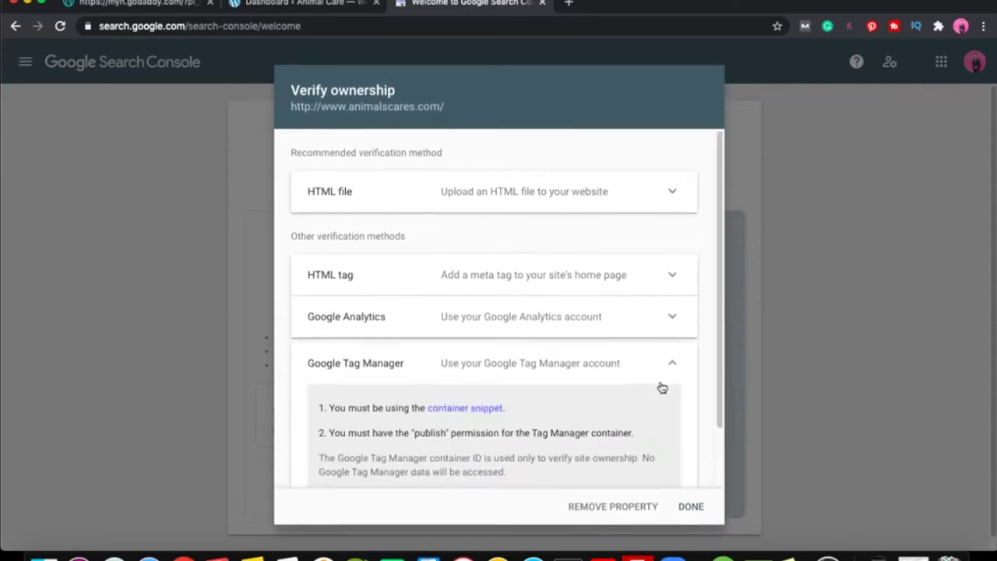
scroll(661, 387, "down", 3)
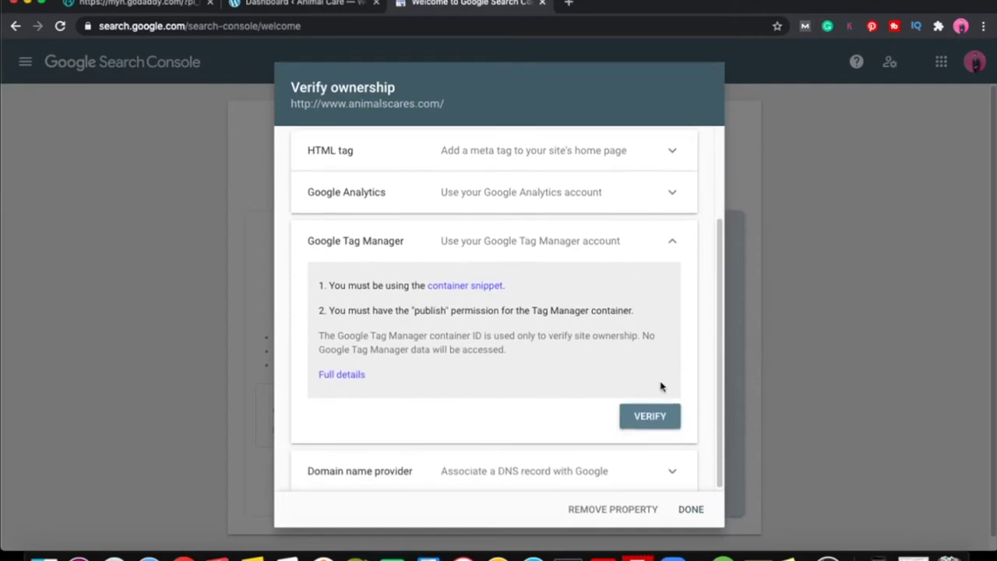
left_click(673, 241)
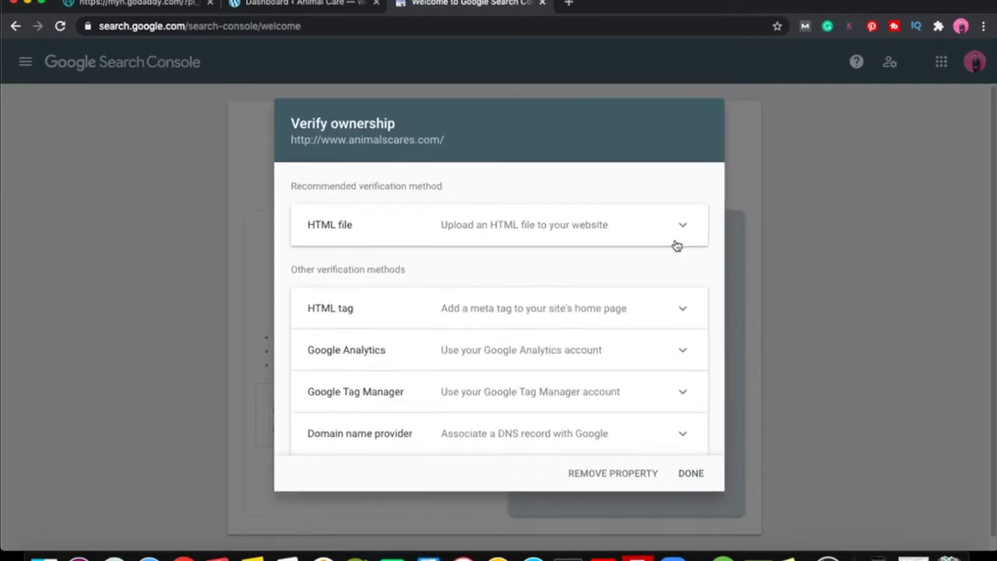
left_click(644, 411)
scroll(643, 414, "down", 3)
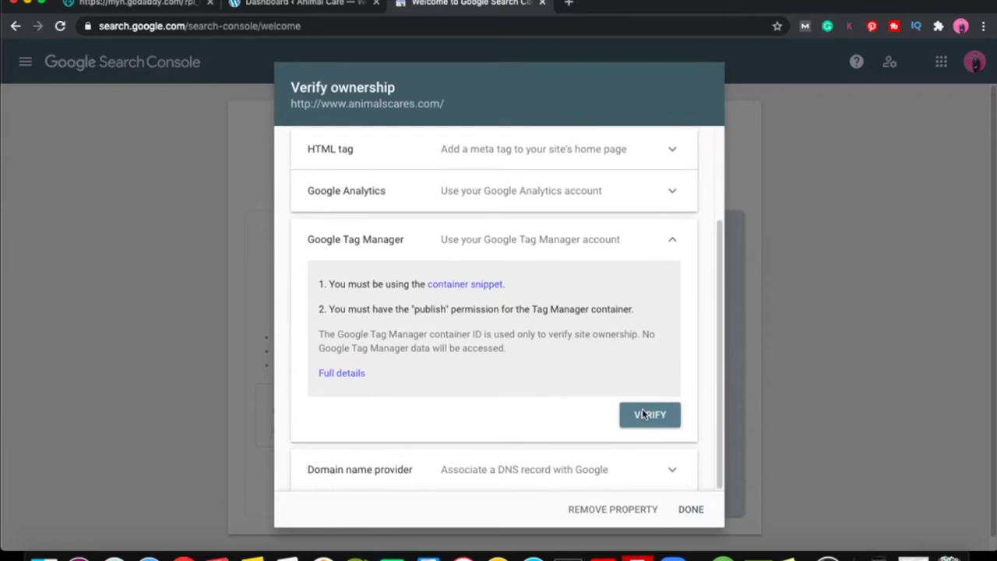
left_click(673, 241)
left_click(647, 447)
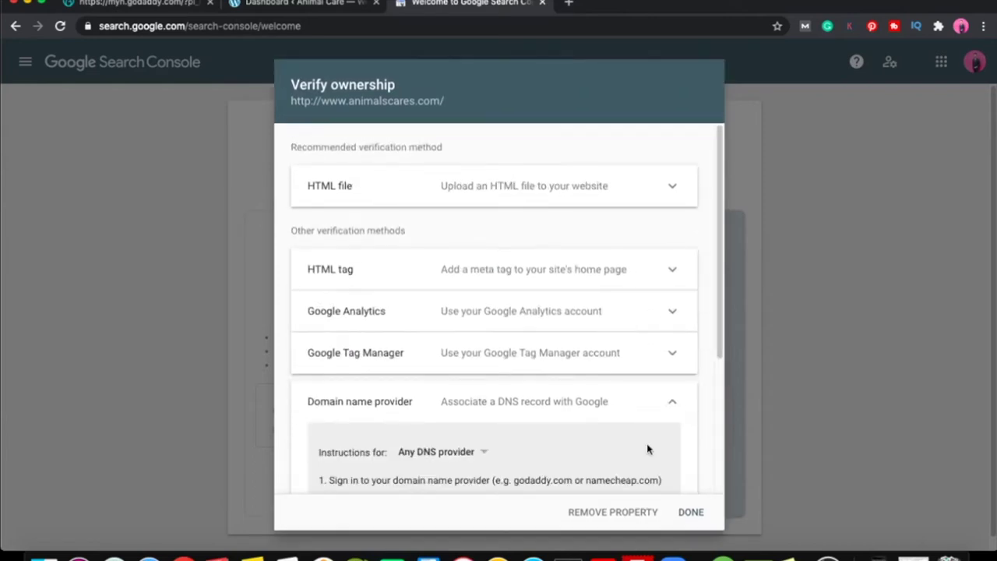
scroll(647, 449, "down", 5)
left_click(675, 204)
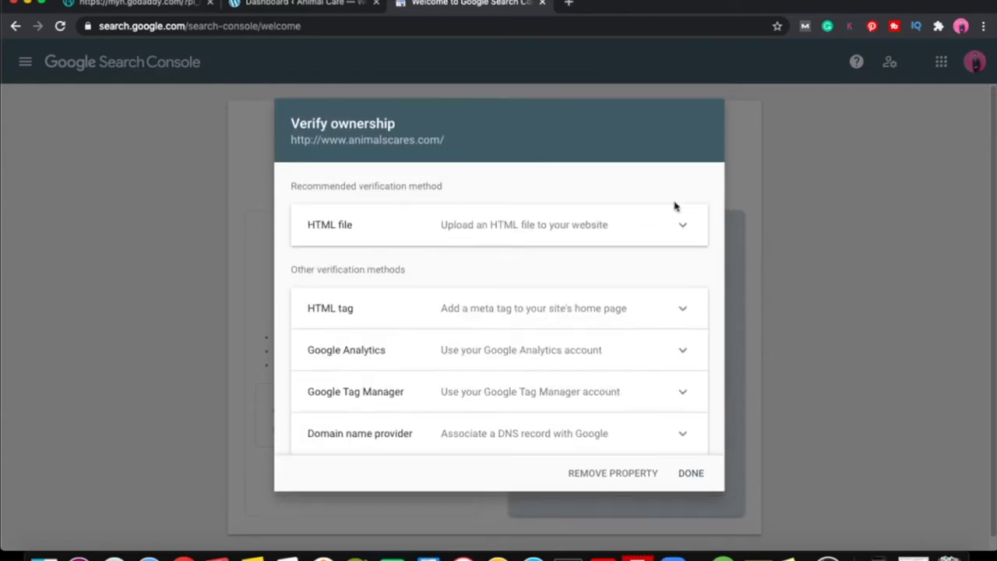
- Copy the google-site-verification meta tag from the HTML tag verification method
left_click(609, 315)
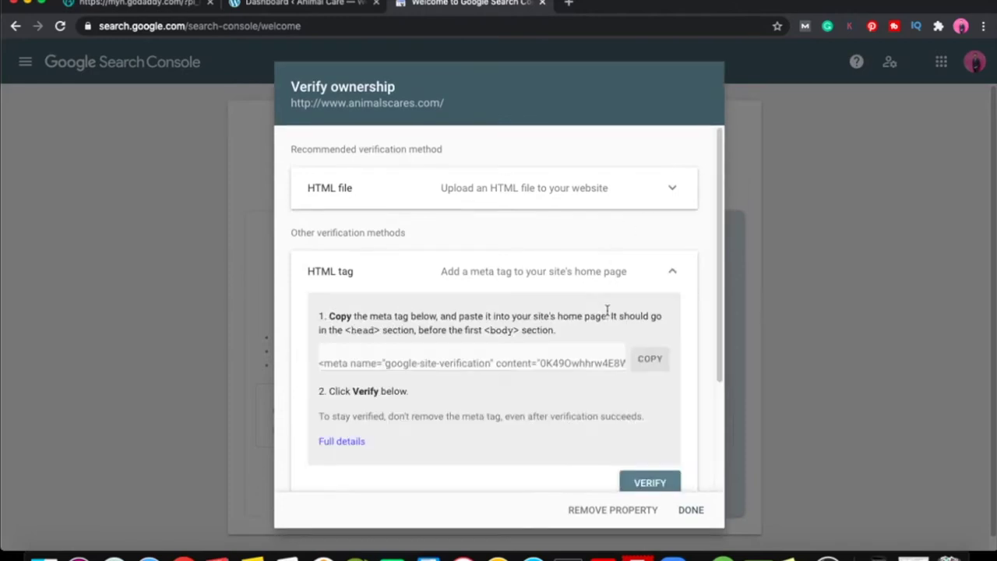
triple_click(515, 362)
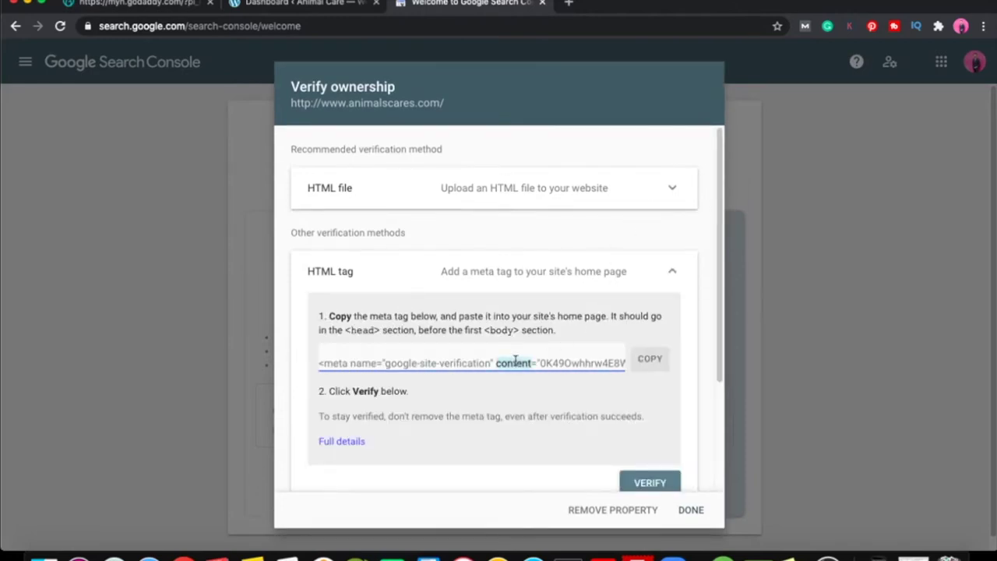
left_click(656, 359)
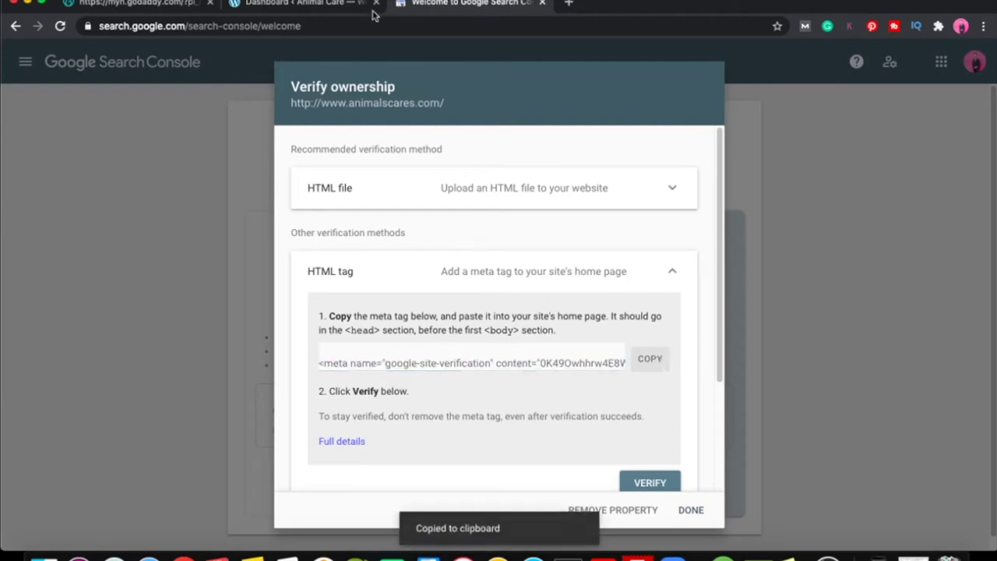
- Switch to the site's WordPress dashboard and open OceanWP's Theme Header file (header.php) in the Theme Editor
left_click(317, 8)
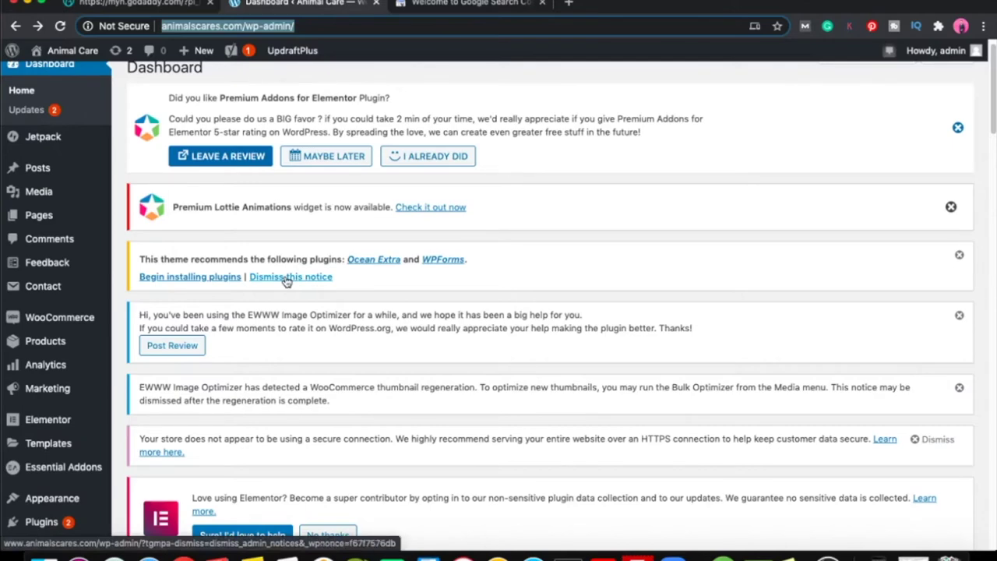
mouse_move(52, 498)
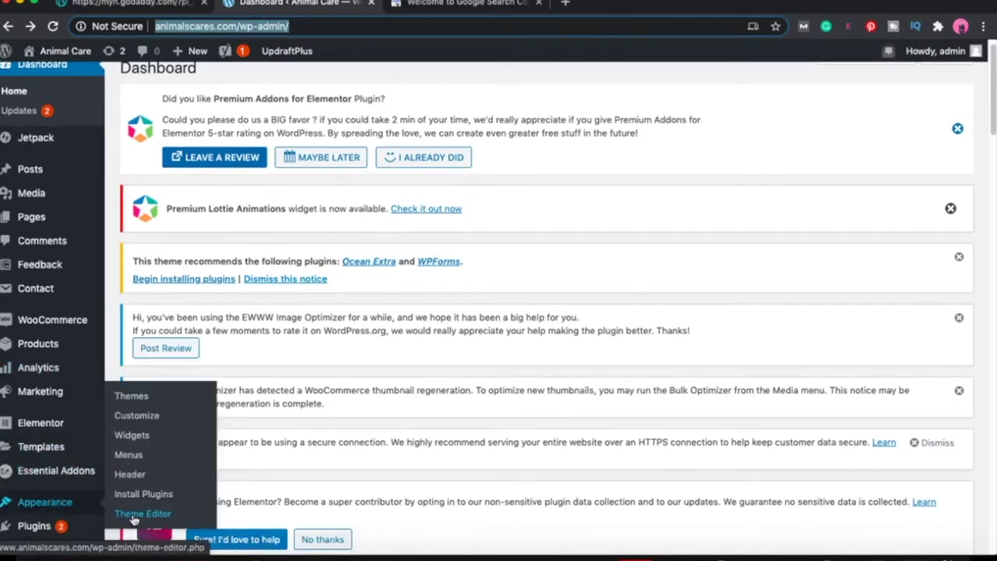
left_click(141, 514)
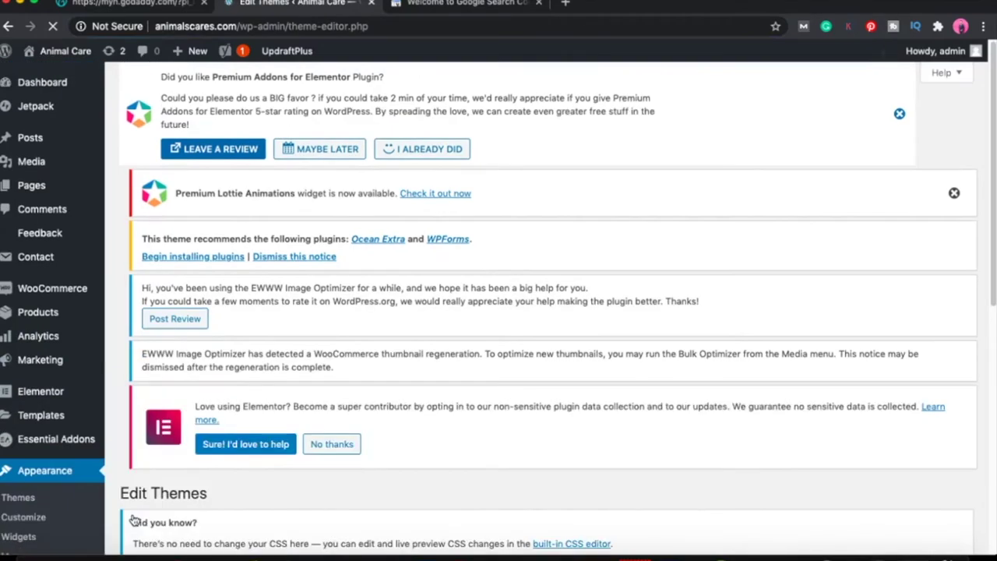
scroll(359, 519, "down", 6)
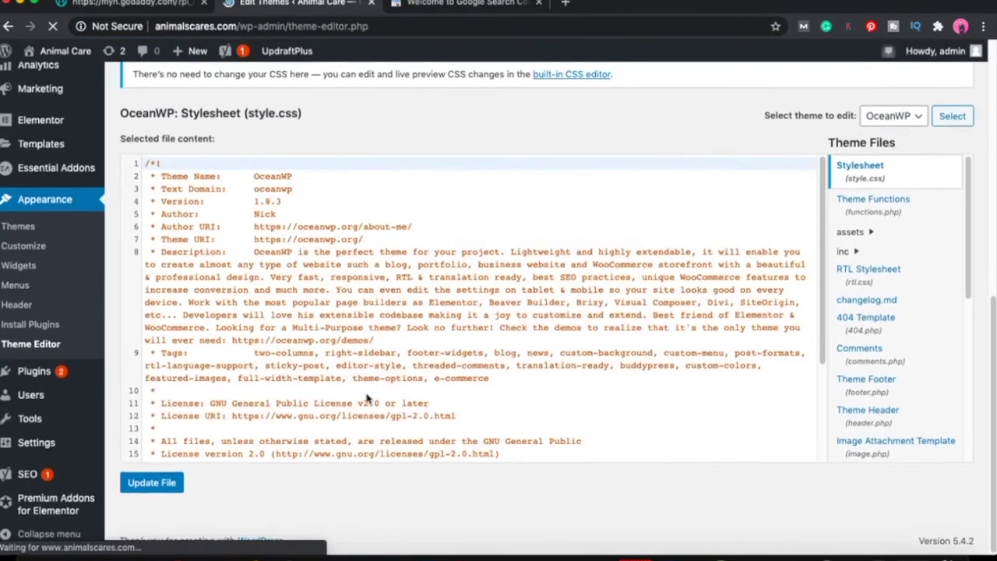
left_click(896, 421)
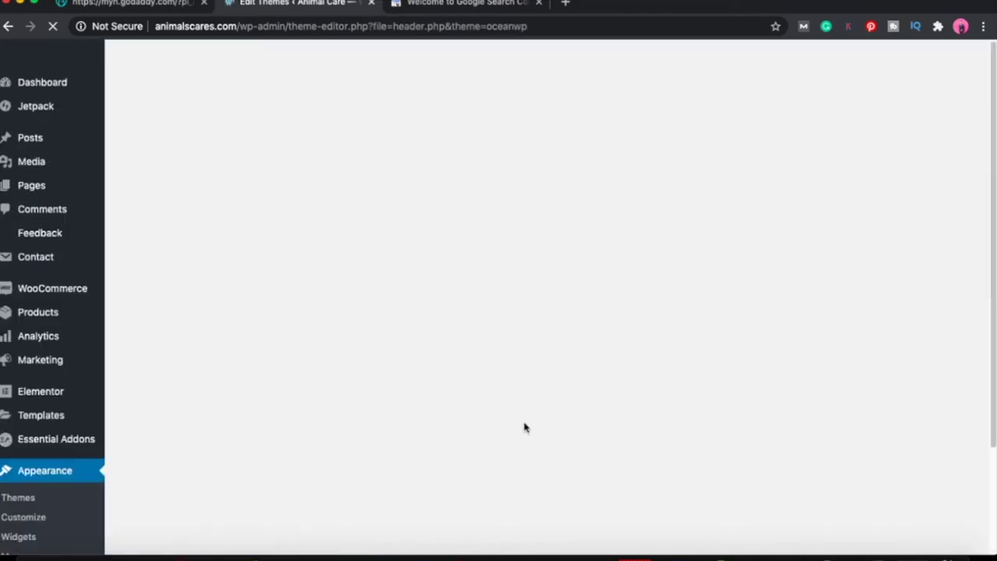
- Paste the site verification meta tag on a new line below the "ad display animals" comment in the head section and update the file
scroll(525, 427, "down", 5)
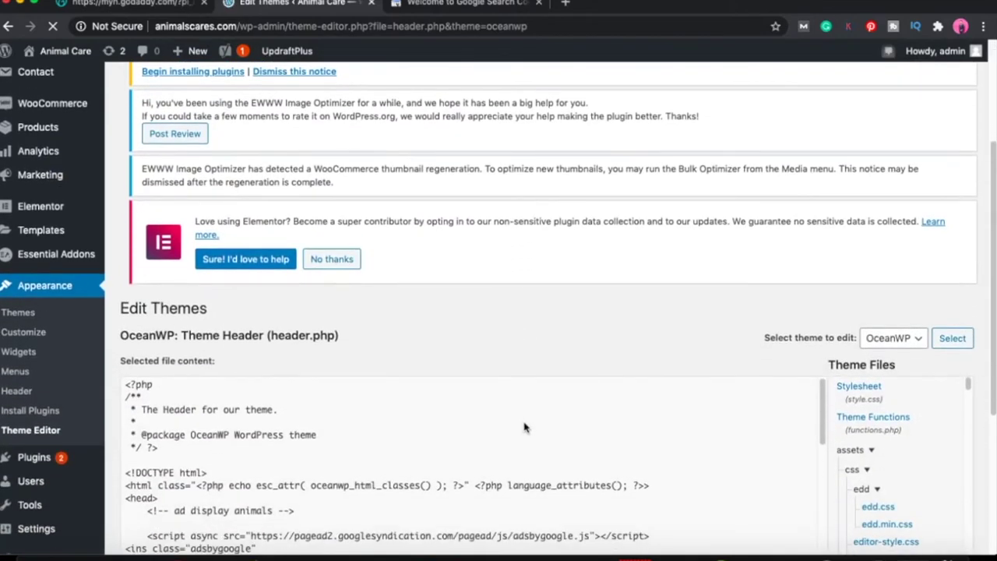
scroll(524, 427, "down", 7)
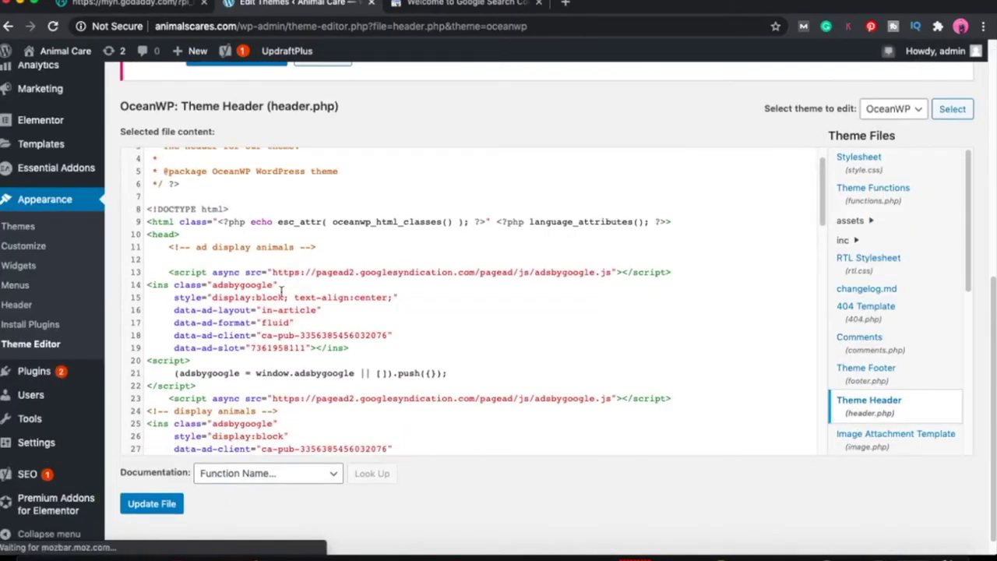
left_click(330, 248)
key("Return")
key("super+v")
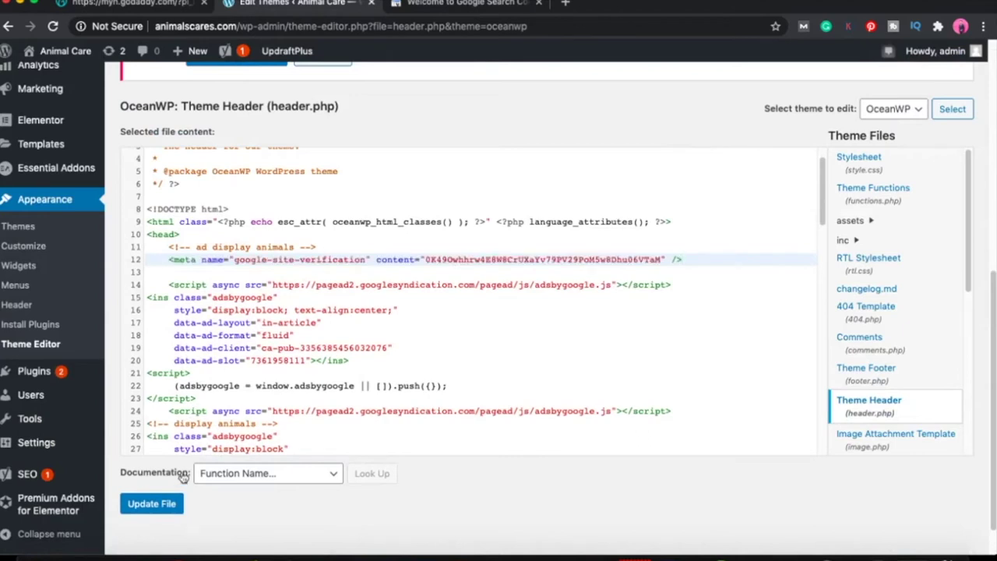
left_click(178, 501)
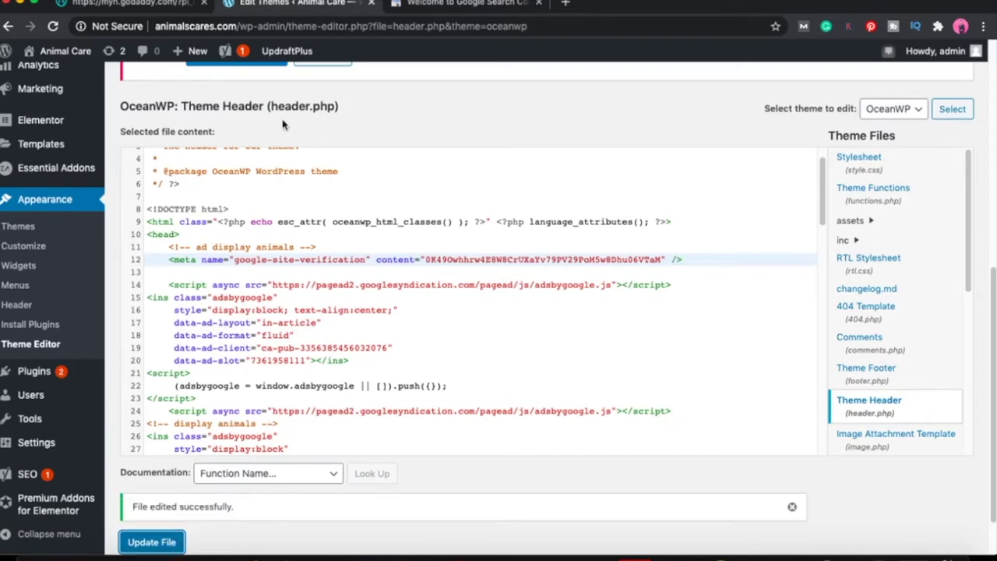
- Check the saved header.php against the HTML tag instructions and return to the ownership verification dialog in Search Console
left_click(455, 5)
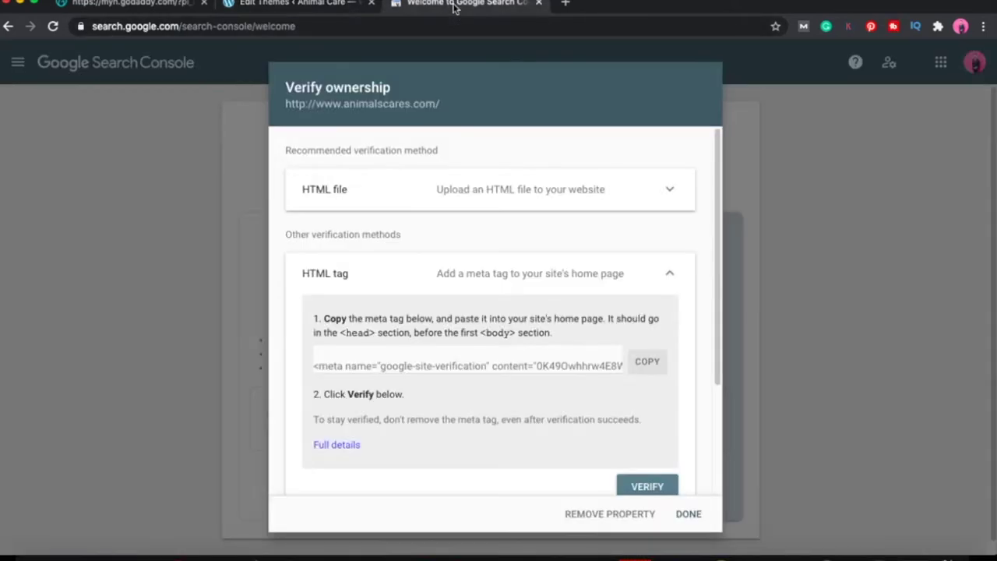
left_click(294, 7)
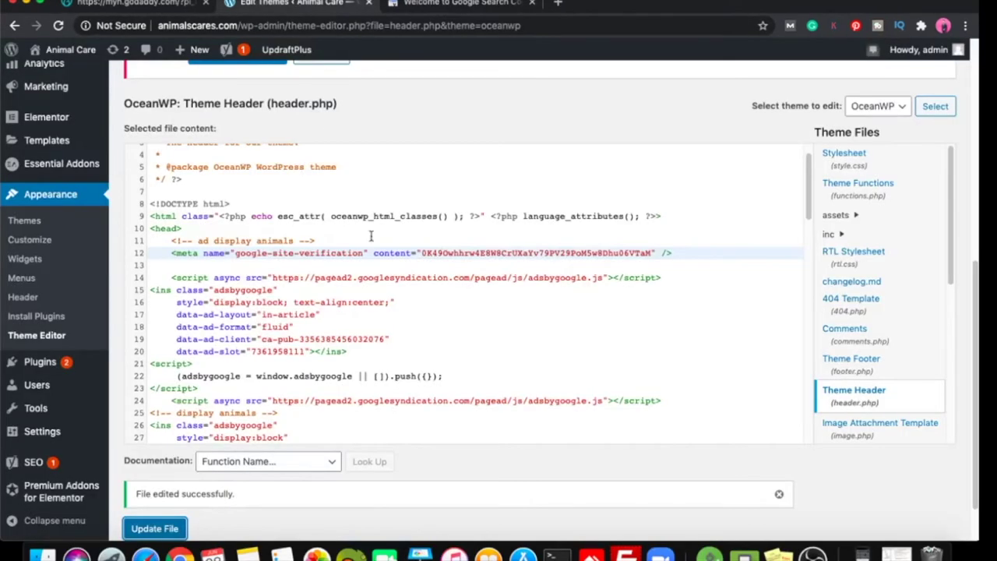
left_click(441, 5)
left_click(294, 7)
left_click(487, 5)
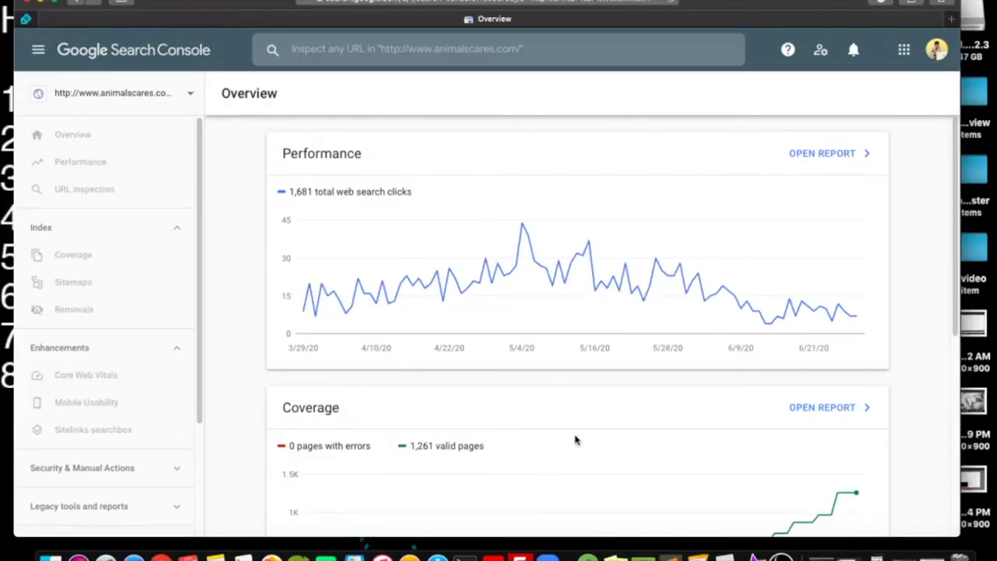
- Submit sitemap.xml as a new sitemap for the animalscares.com property and dismiss the confirmation
scroll(575, 440, "down", 2)
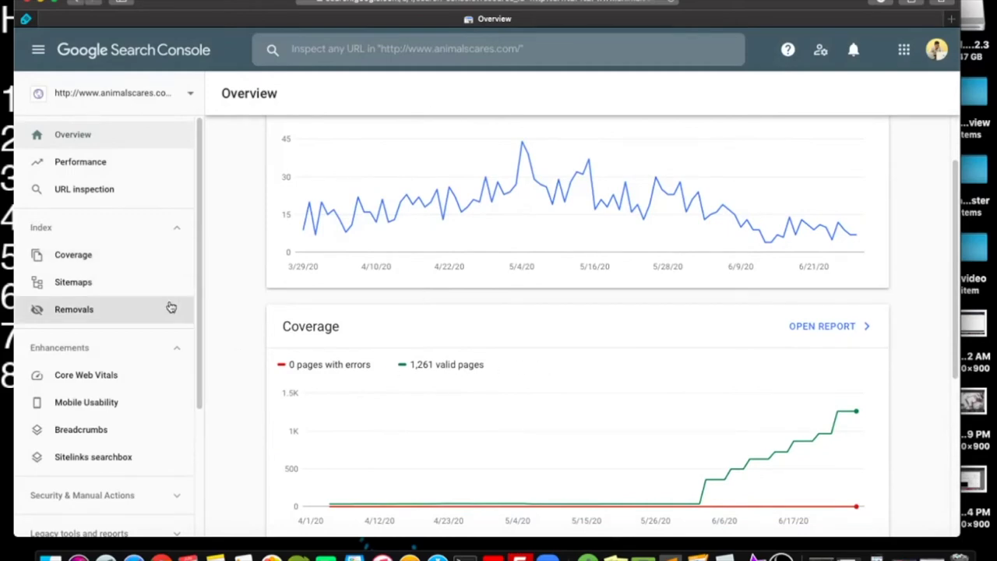
left_click(141, 290)
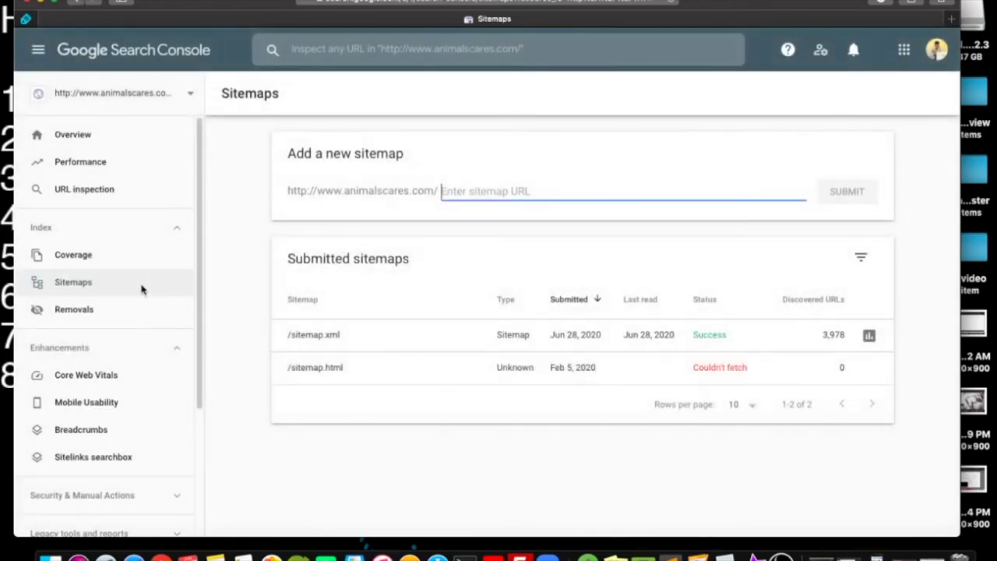
type("sitemap.xml")
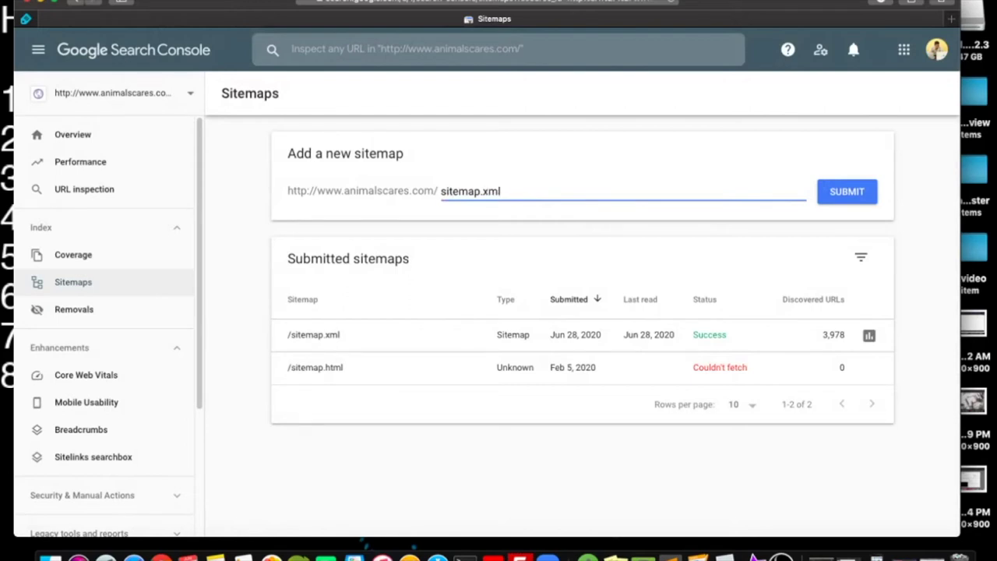
left_click(860, 200)
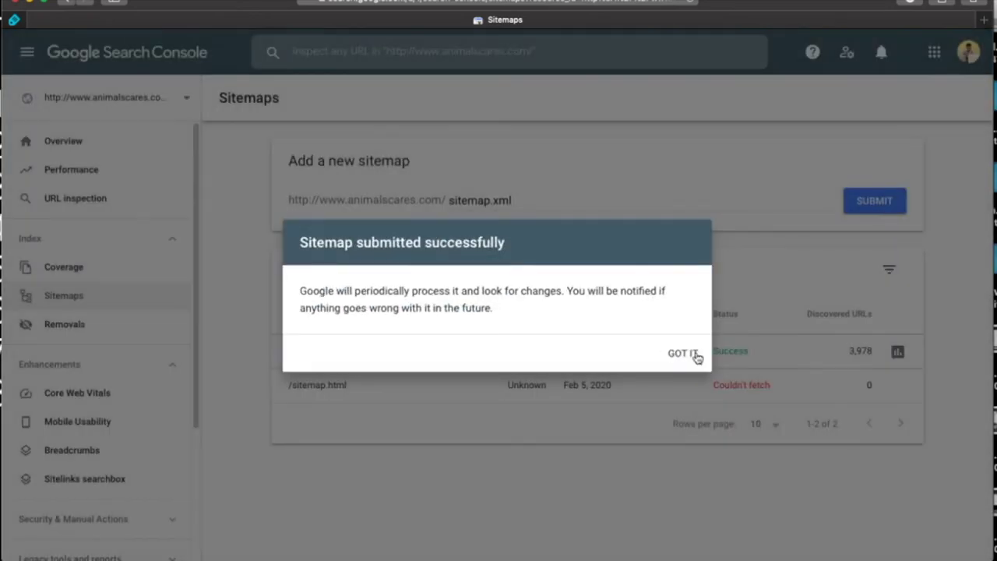
left_click(696, 355)
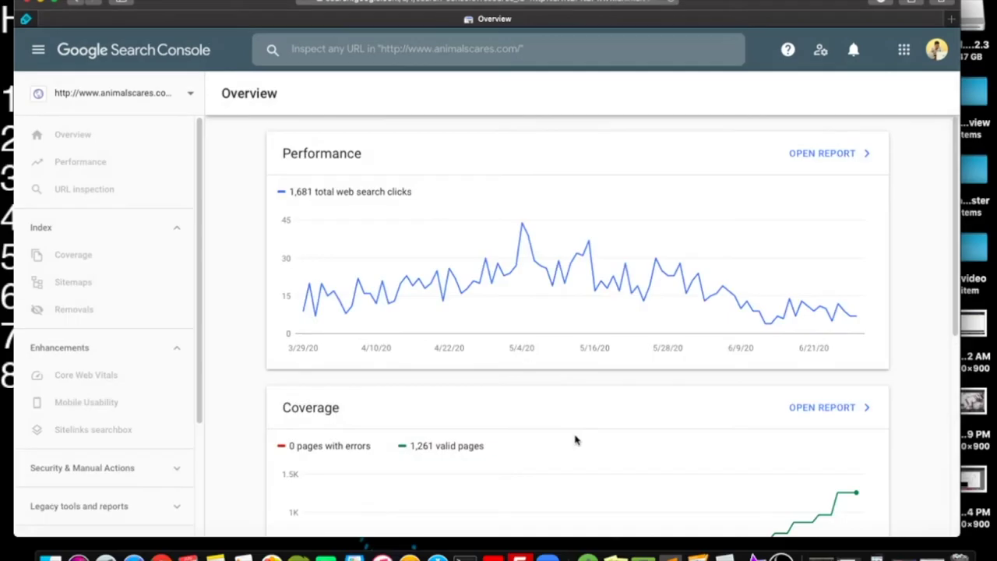
- Examine the Performance and Coverage charts on the property's Overview page
scroll(574, 439, "down", 2)
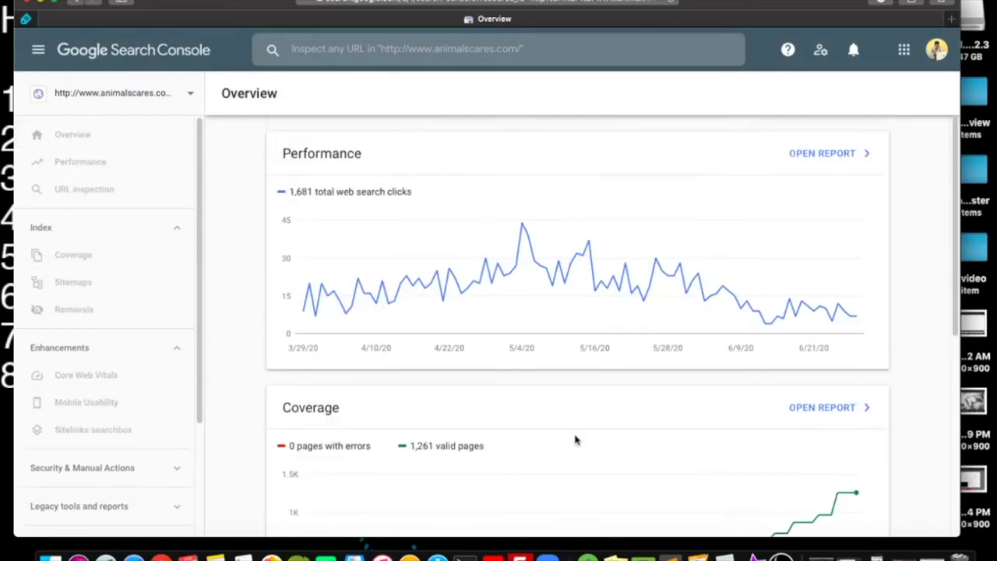
scroll(574, 438, "down", 2)
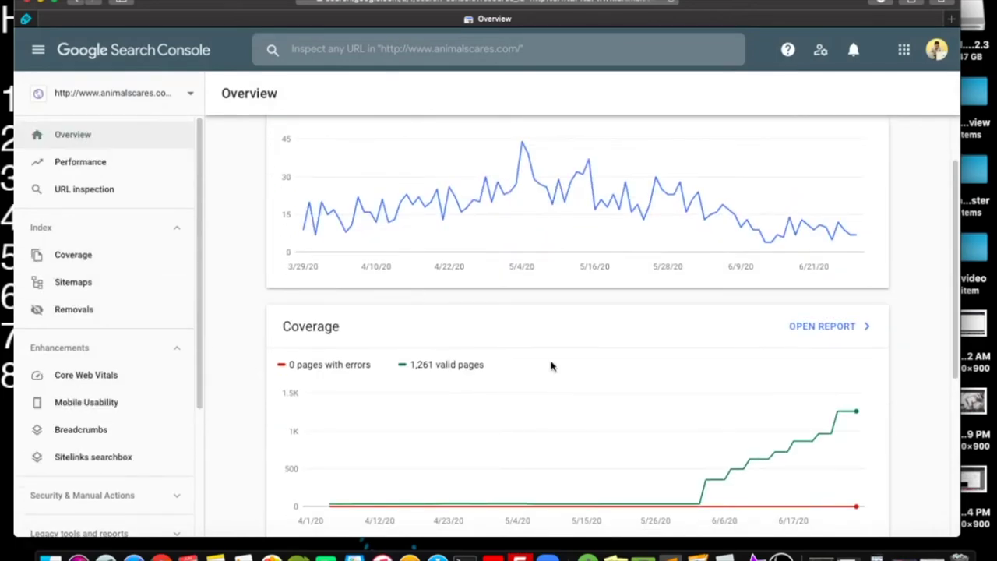
- Switch to the GoDaddy website and sign in to the account with the prefilled username and password
left_click(141, 288)
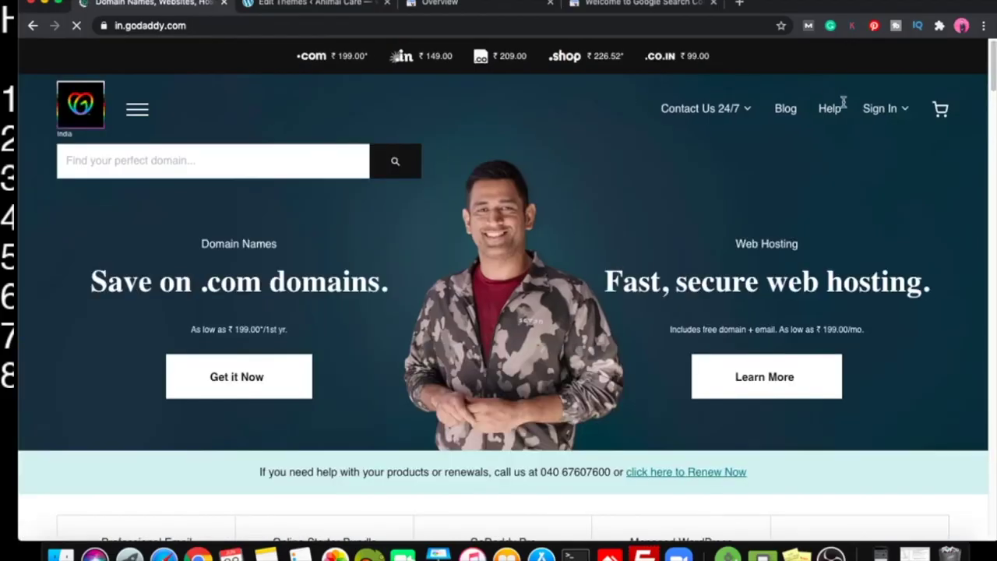
left_click(888, 109)
left_click(666, 263)
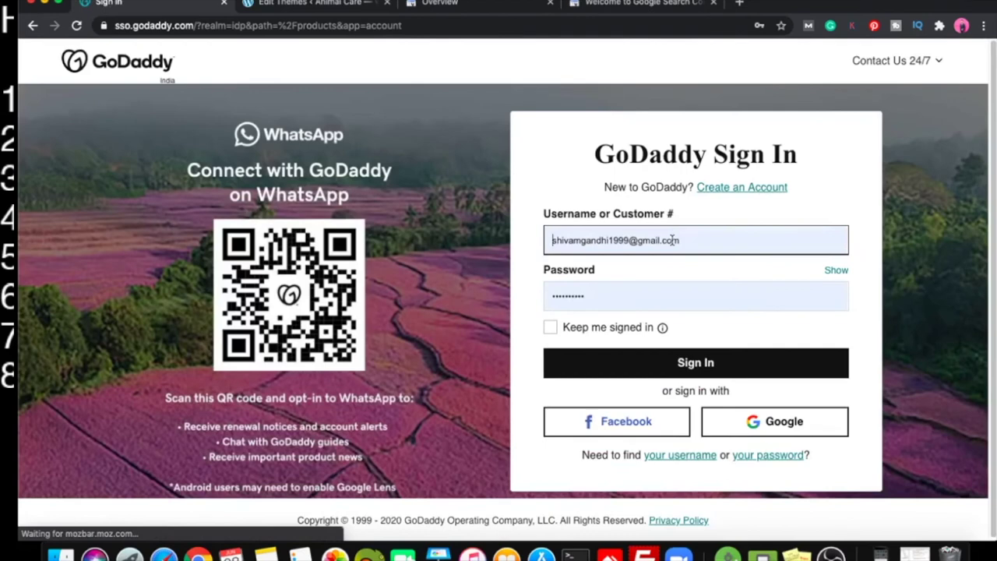
left_click(672, 240)
left_click(711, 327)
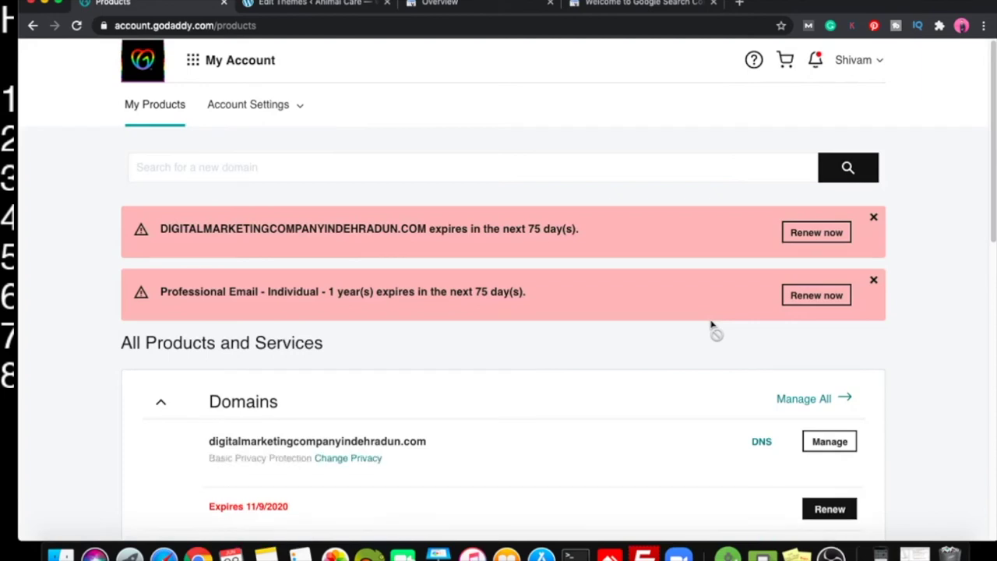
- Open the DNS management page for animalscares.com and look through its records
scroll(701, 426, "down", 5)
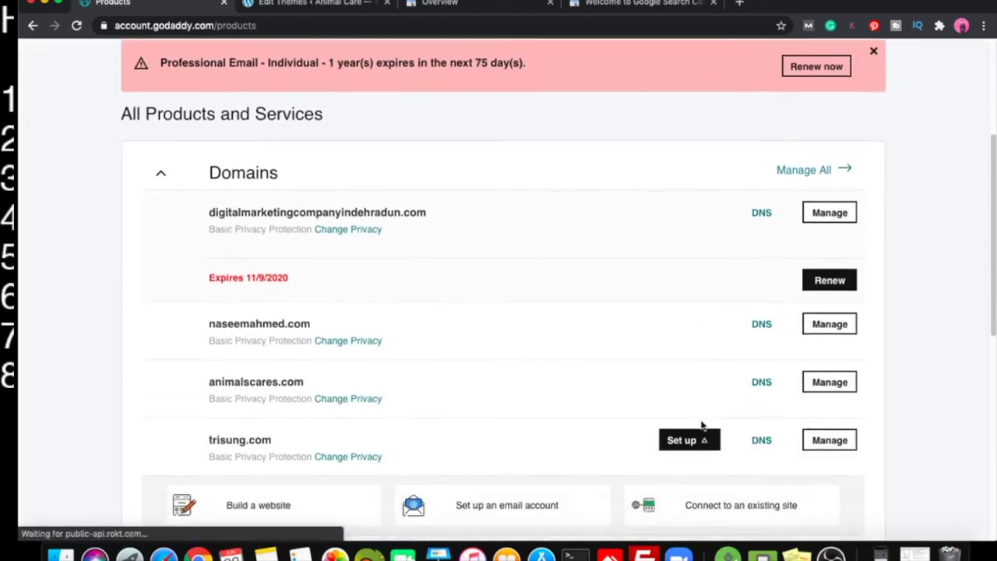
left_click(763, 334)
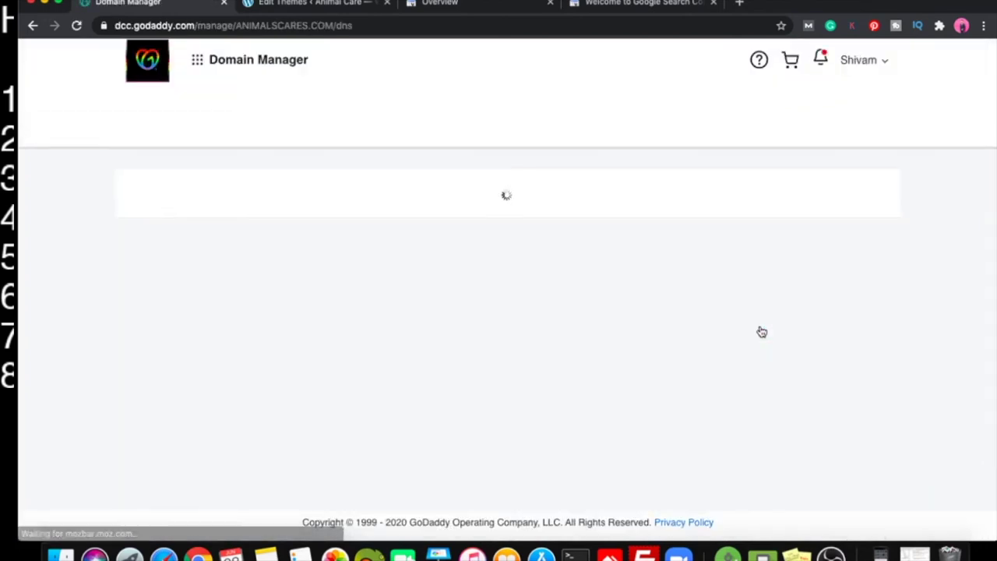
scroll(762, 331, "down", 5)
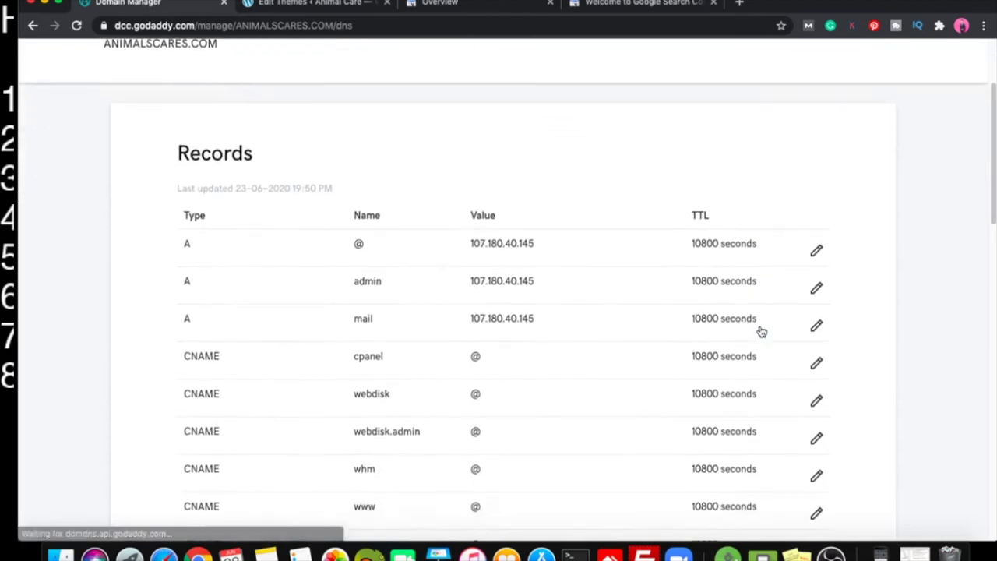
scroll(761, 330, "down", 3)
scroll(779, 312, "up", 5)
scroll(780, 313, "down", 5)
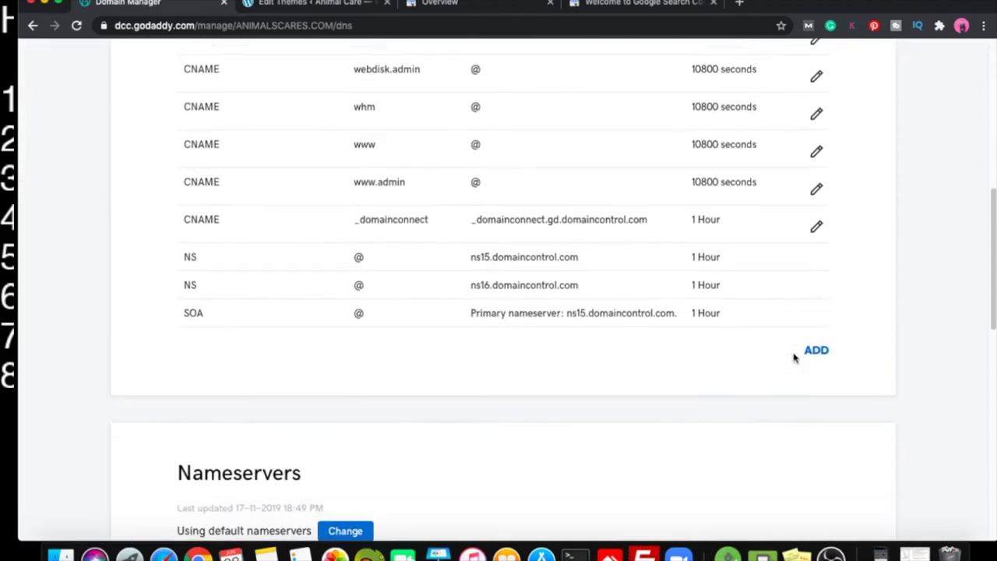
scroll(781, 315, "up", 5)
scroll(786, 336, "down", 4)
- Try to add a TXT record with host animalscares.com and the site verification code pasted as its TXT value
left_click(810, 349)
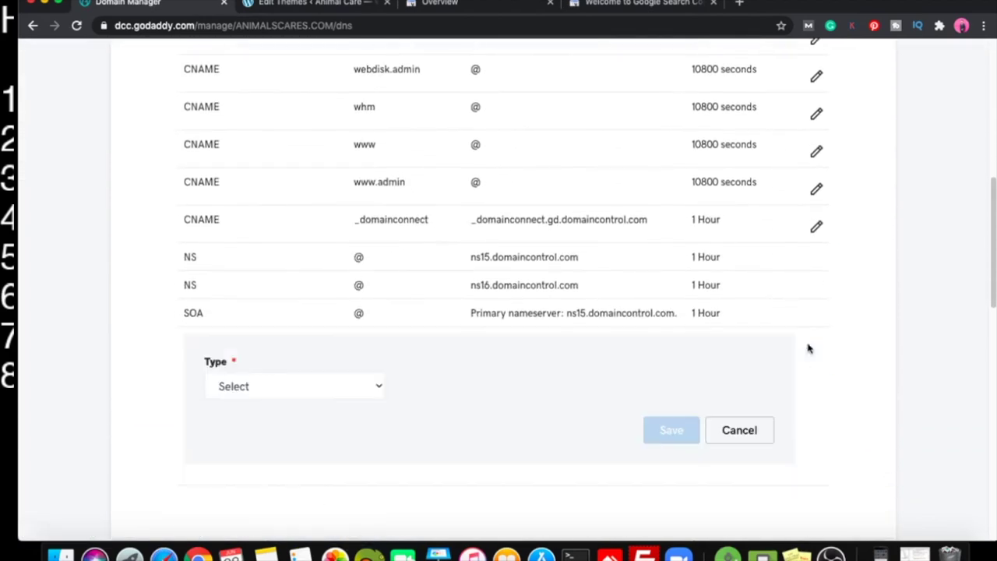
left_click(308, 385)
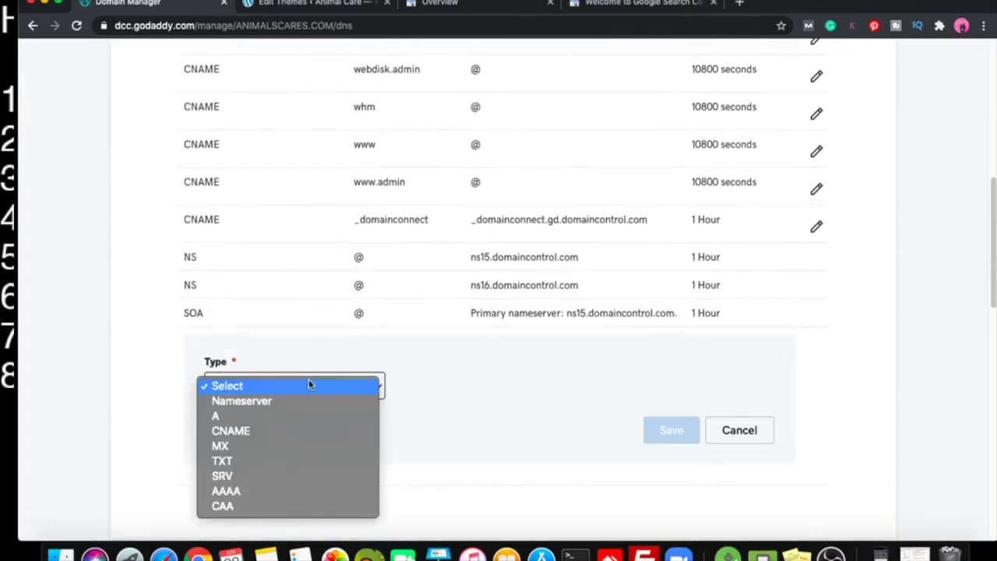
left_click(282, 461)
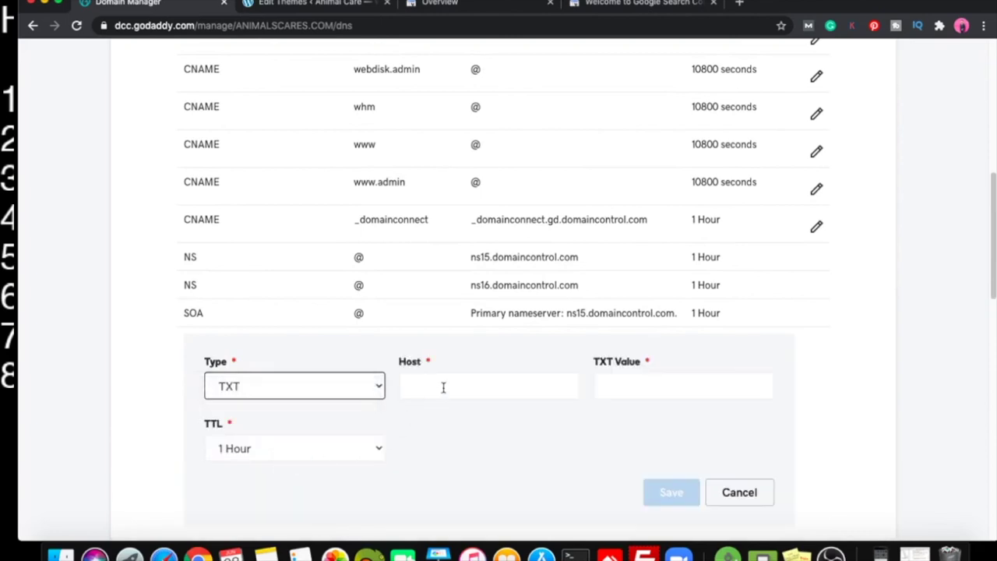
left_click(444, 387)
left_click(471, 262)
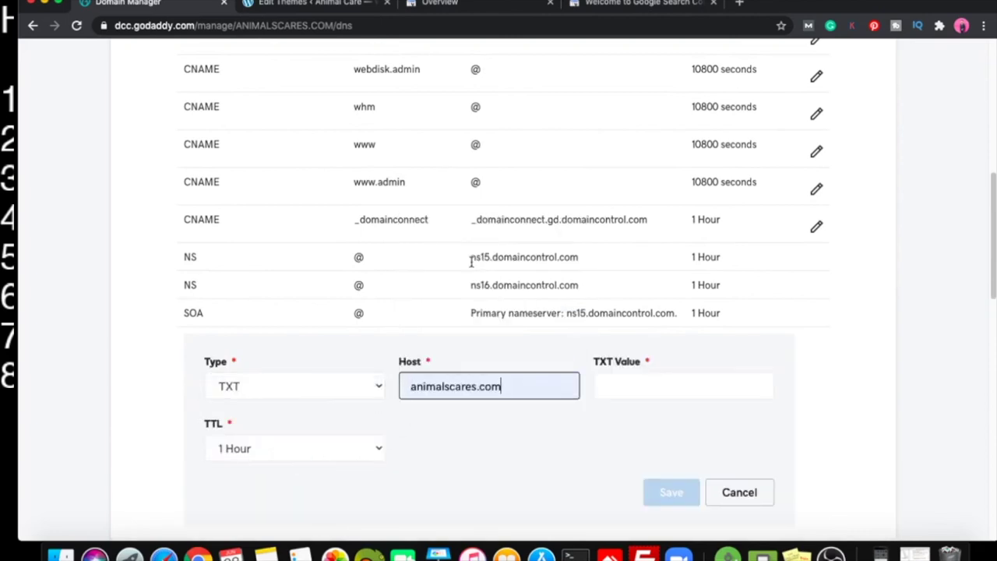
left_click(679, 392)
key("super+v")
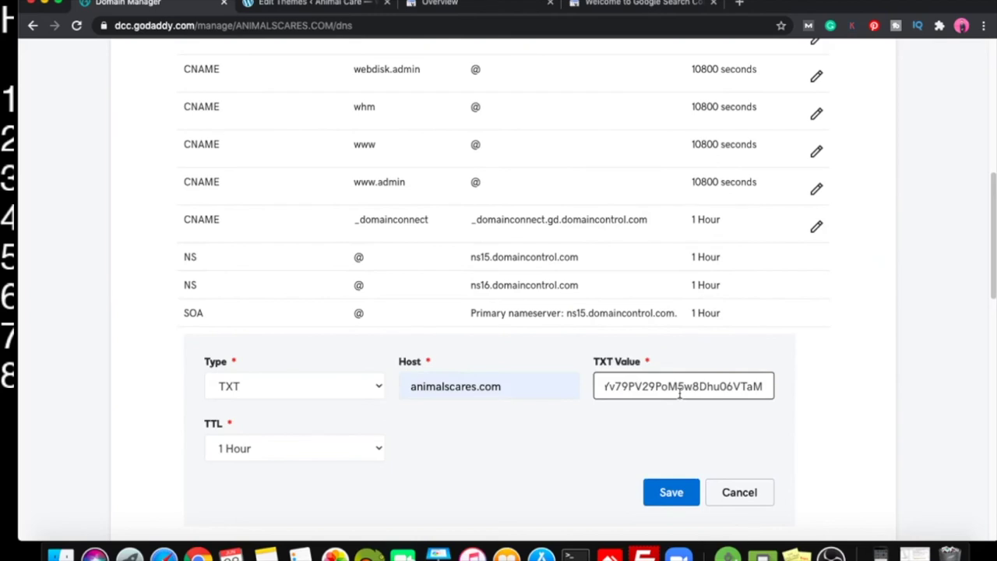
left_click(671, 492)
- Check the TXT record under the Domain name provider instructions in the Search Console ownership verification dialog
left_click(656, 3)
key("super+1")
left_click(649, 4)
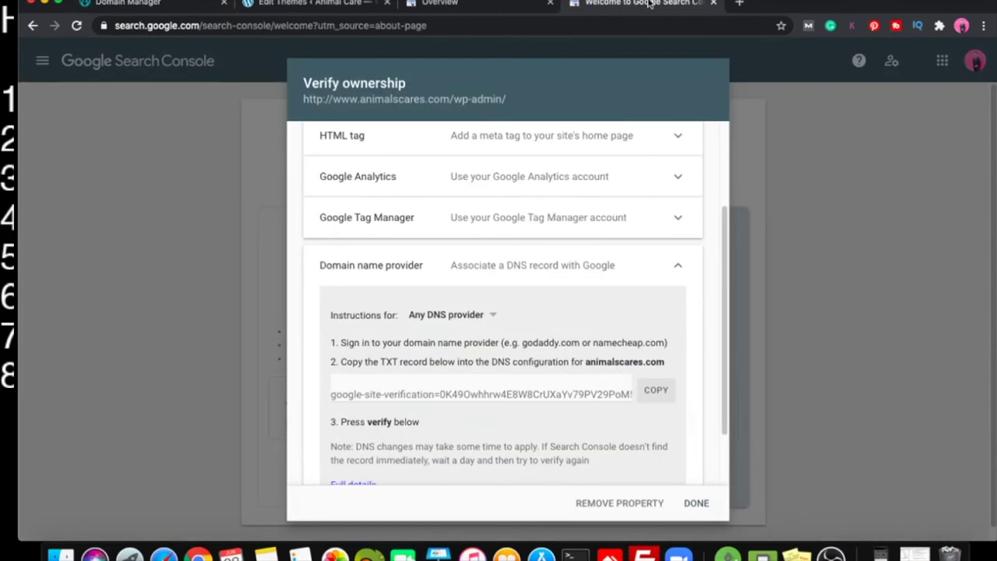
left_click(562, 394)
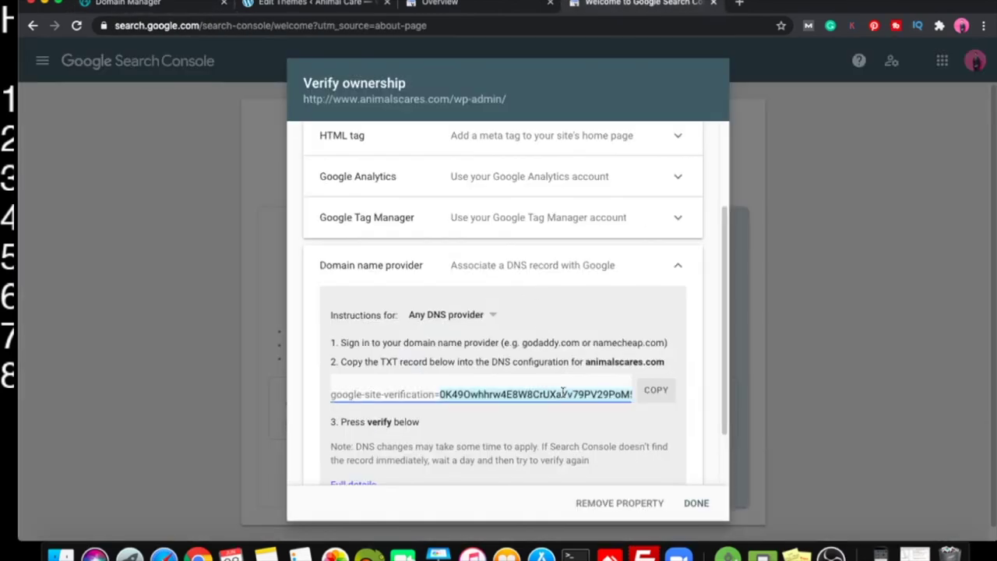
- Re-enter the site verification code as the TXT value in the GoDaddy record form and cancel the new record
left_click(185, 4)
left_click(632, 395)
key("ctrl+a")
type("google-site-verification=0K49Owhhrw4E8W8CrUXaYv79PV29PoM5w8Dhu06VTaM")
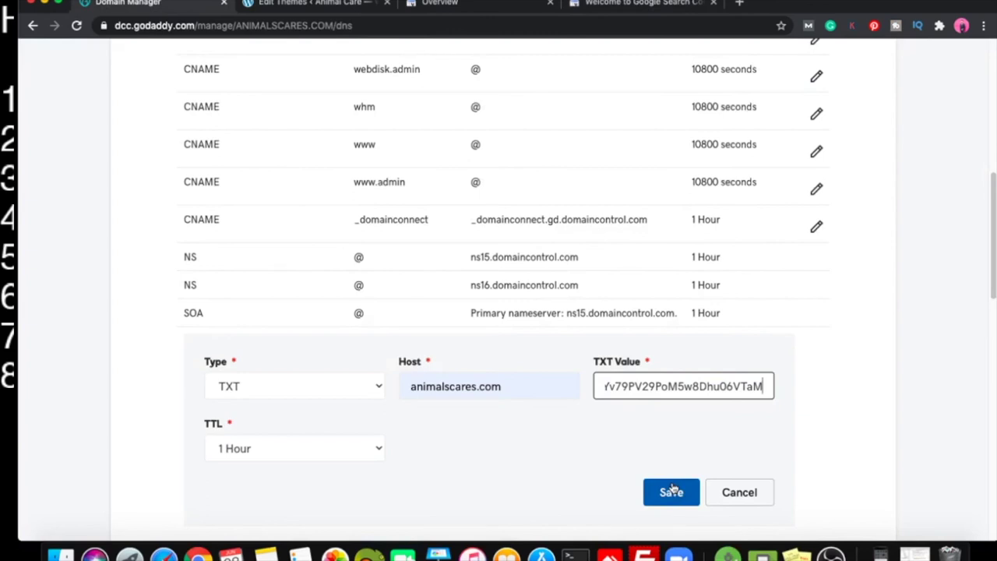
left_click(740, 494)
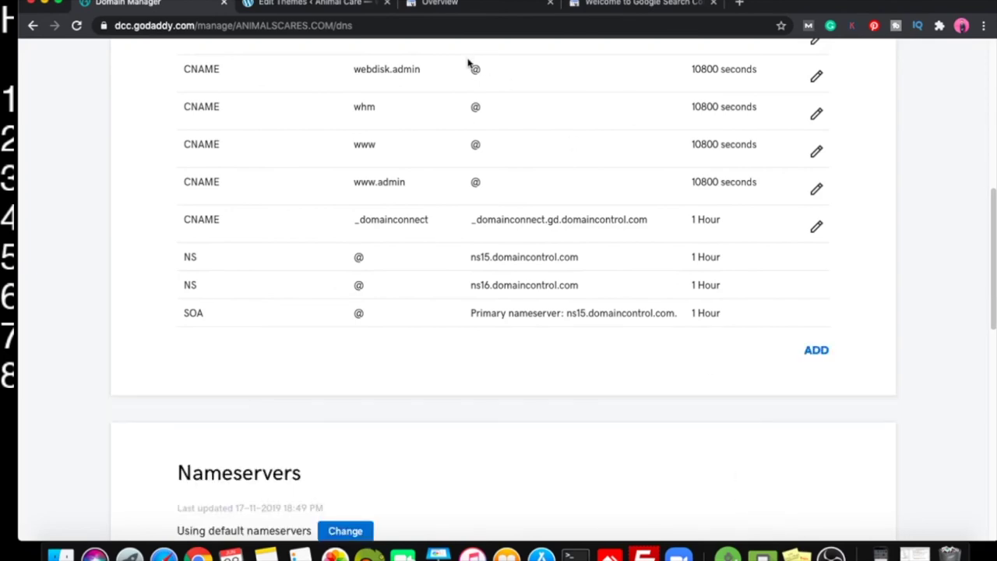
- Look over header.php in the WordPress theme editor and return to the property's Overview page in Search Console
left_click(331, 7)
scroll(477, 285, "up", 2)
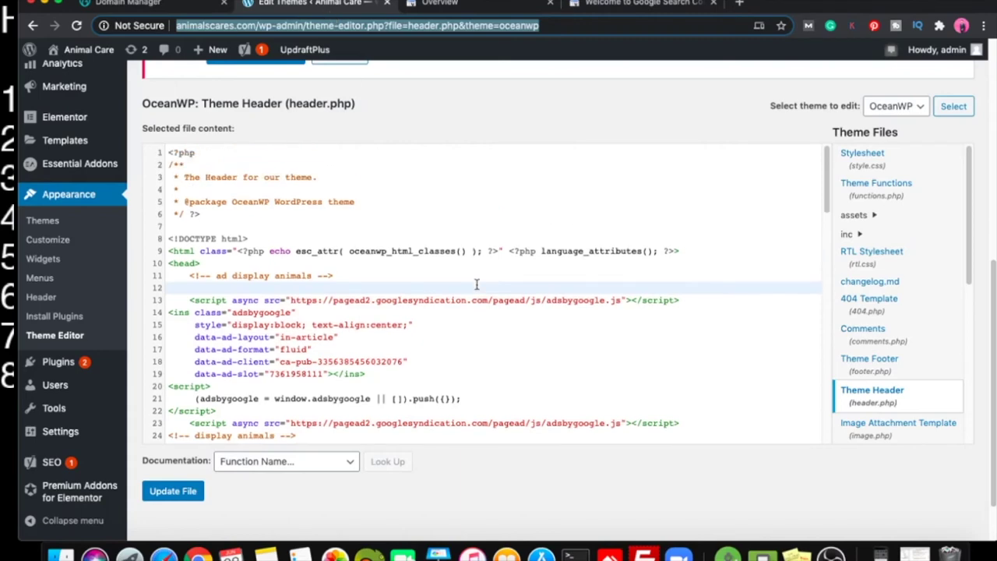
left_click(460, 3)
left_click(627, 6)
left_click(518, 7)
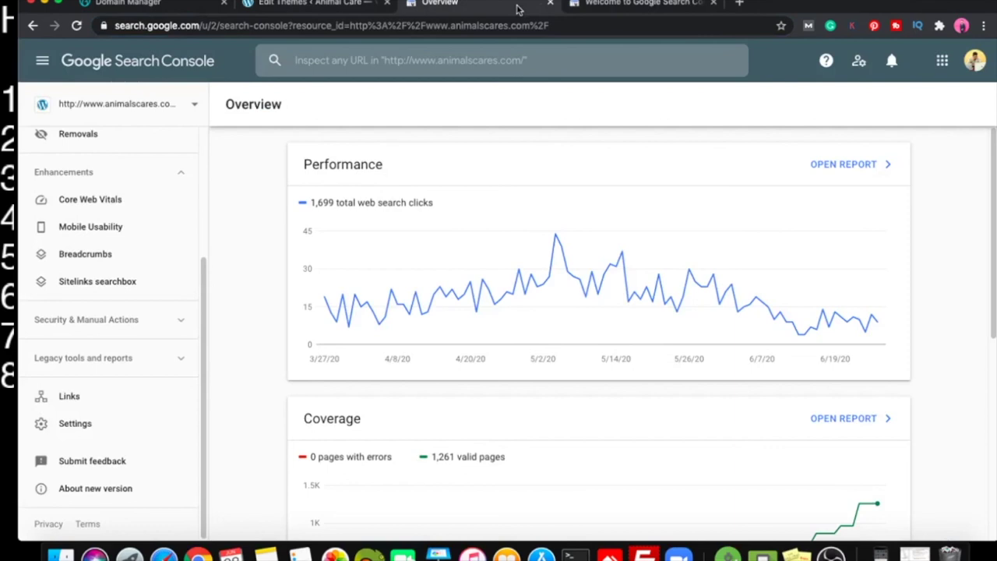
scroll(107, 187, "up", 3)
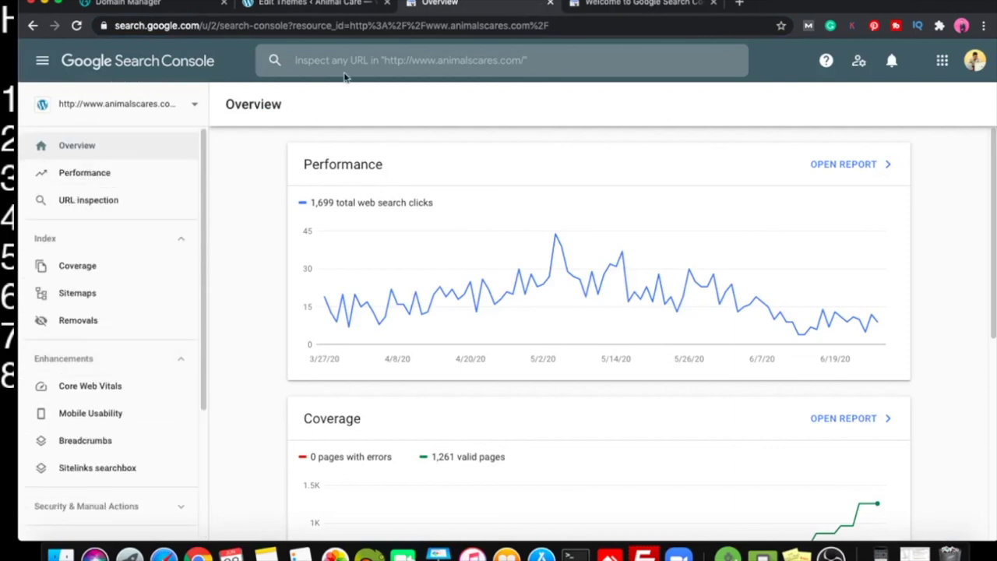